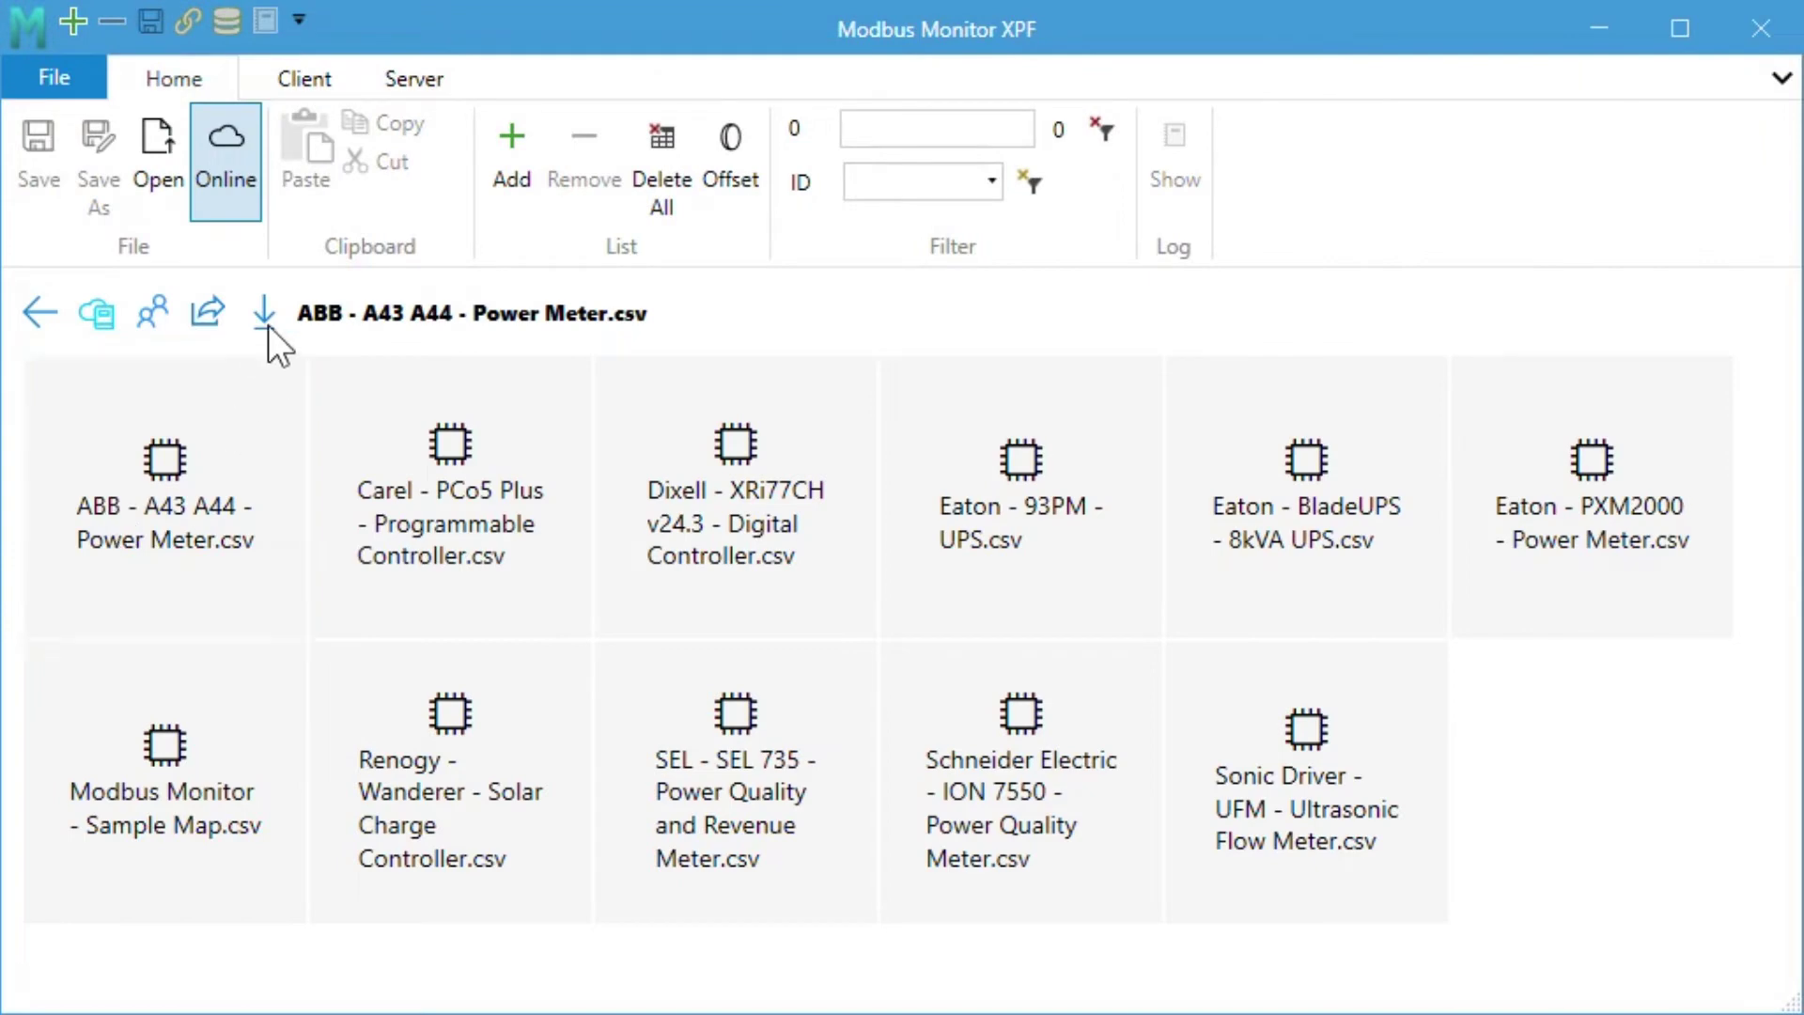
Step: Download the selected map, loading three sample INT16 registers at addresses 400001–400003
{"action": "left_click", "coordinate": [265, 313]}
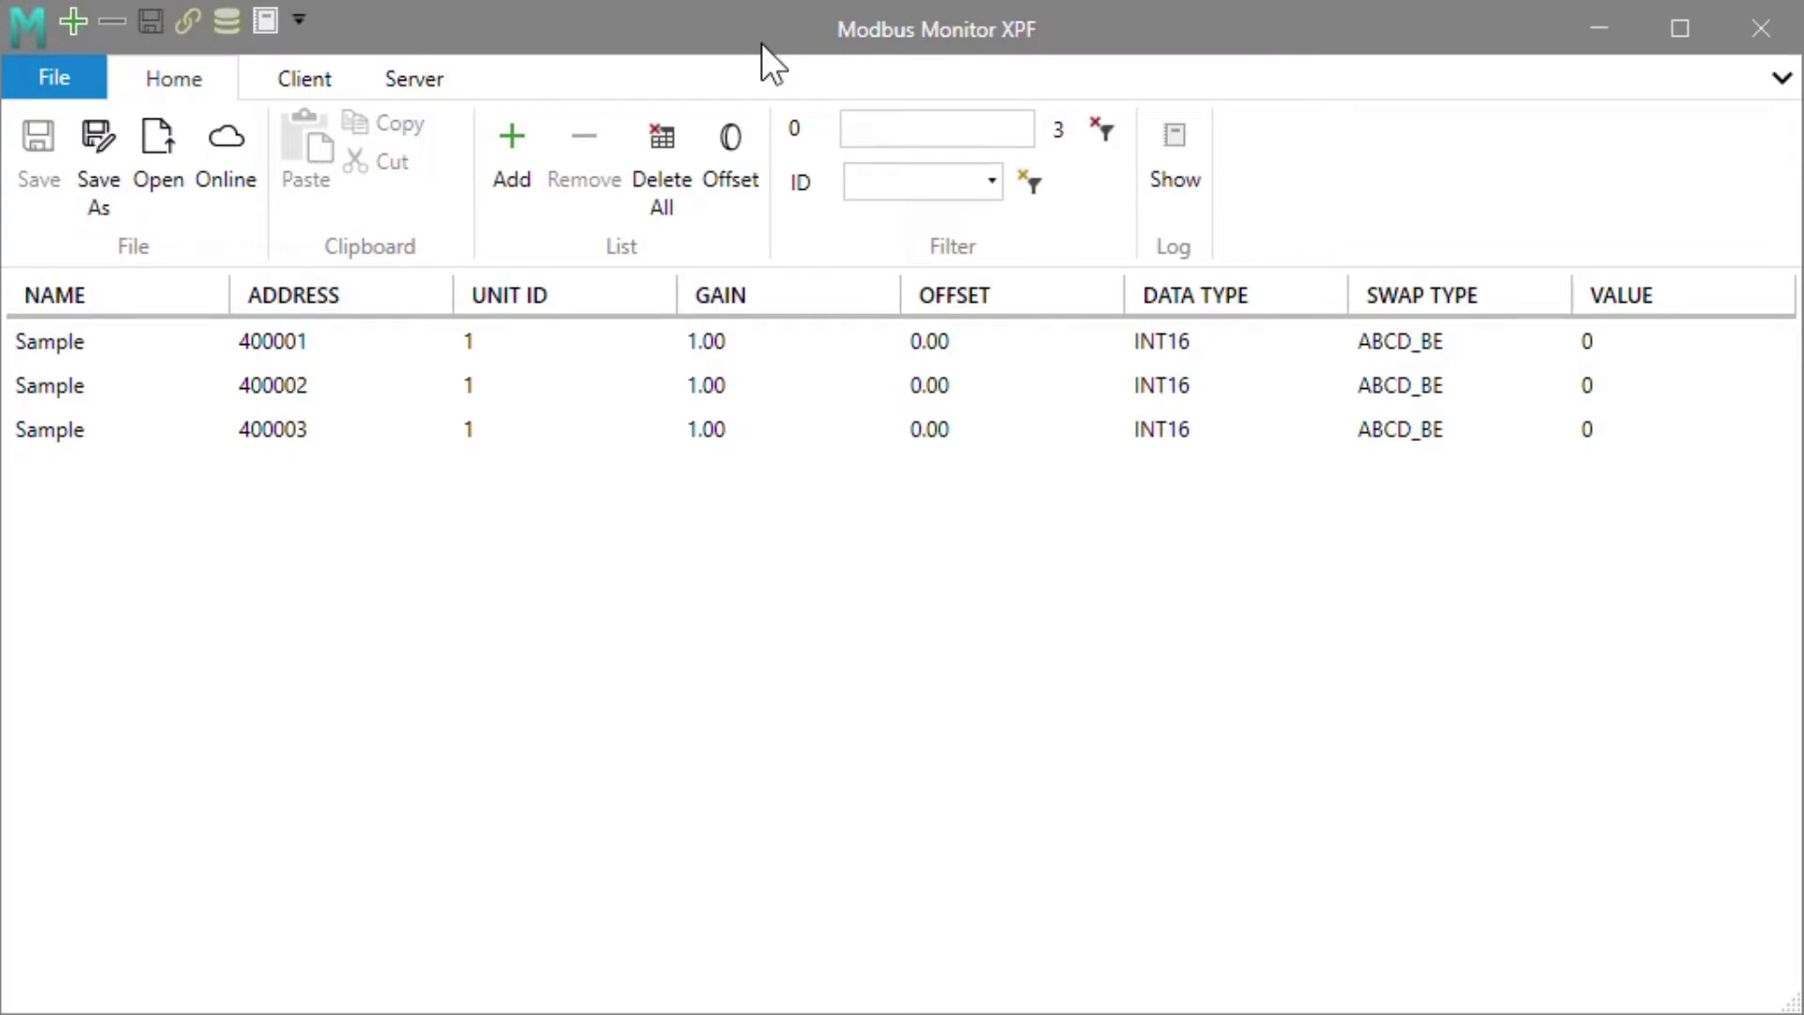
Step: Delete the three sample register rows and bring up the online library of device maps
{"action": "left_click", "coordinate": [651, 172]}
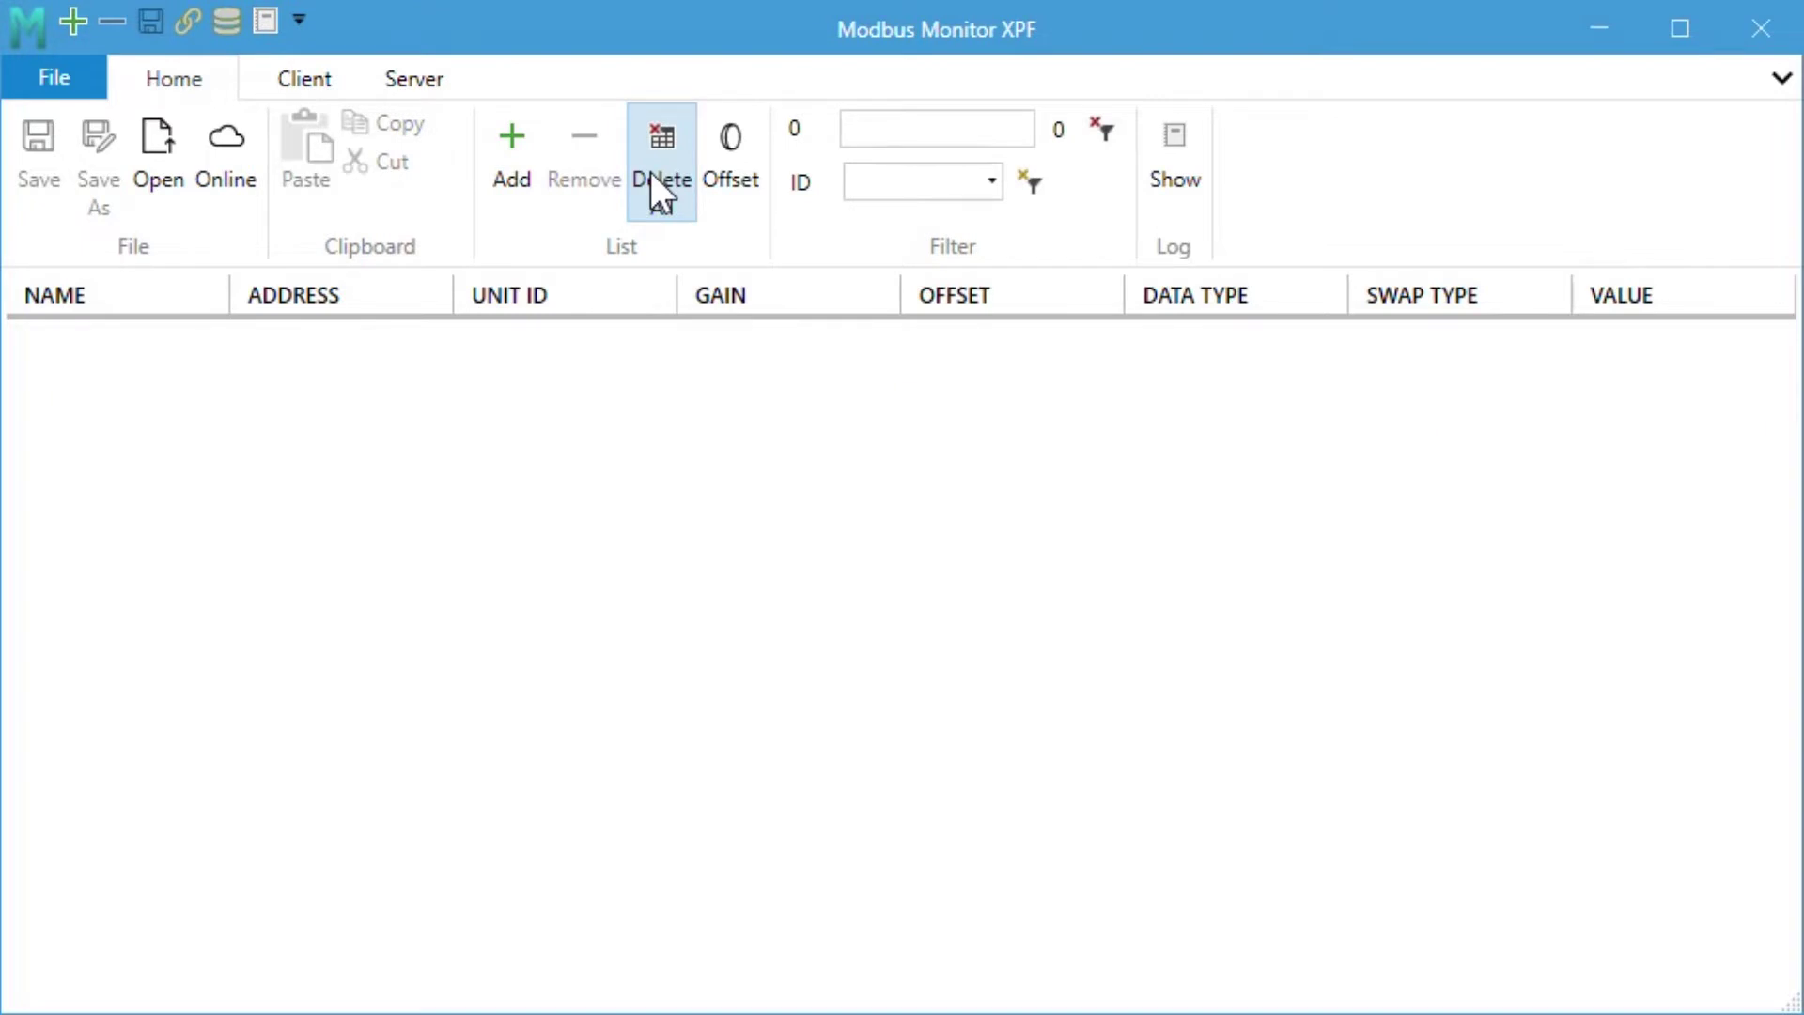
{"action": "left_click", "coordinate": [232, 184]}
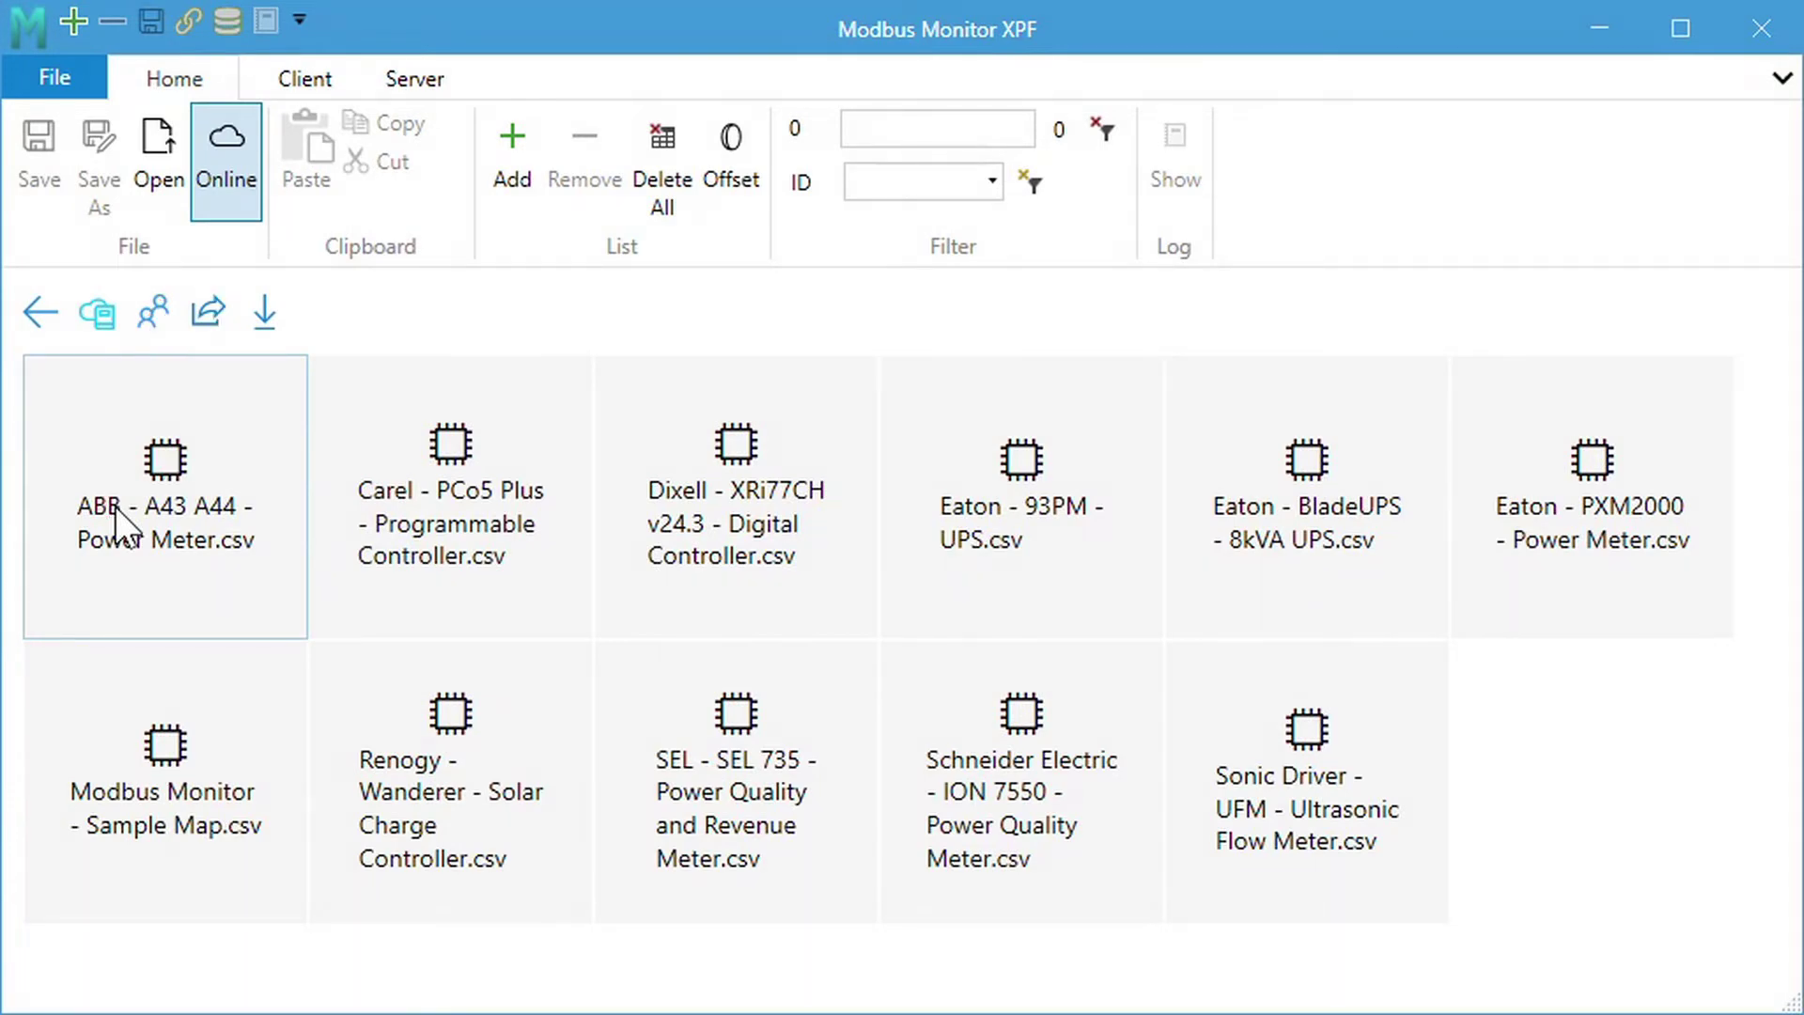
Step: Download the 'ABB - A43 A44 - Power Meter.csv' map and delete all 129 register rows
{"action": "left_click", "coordinate": [115, 510]}
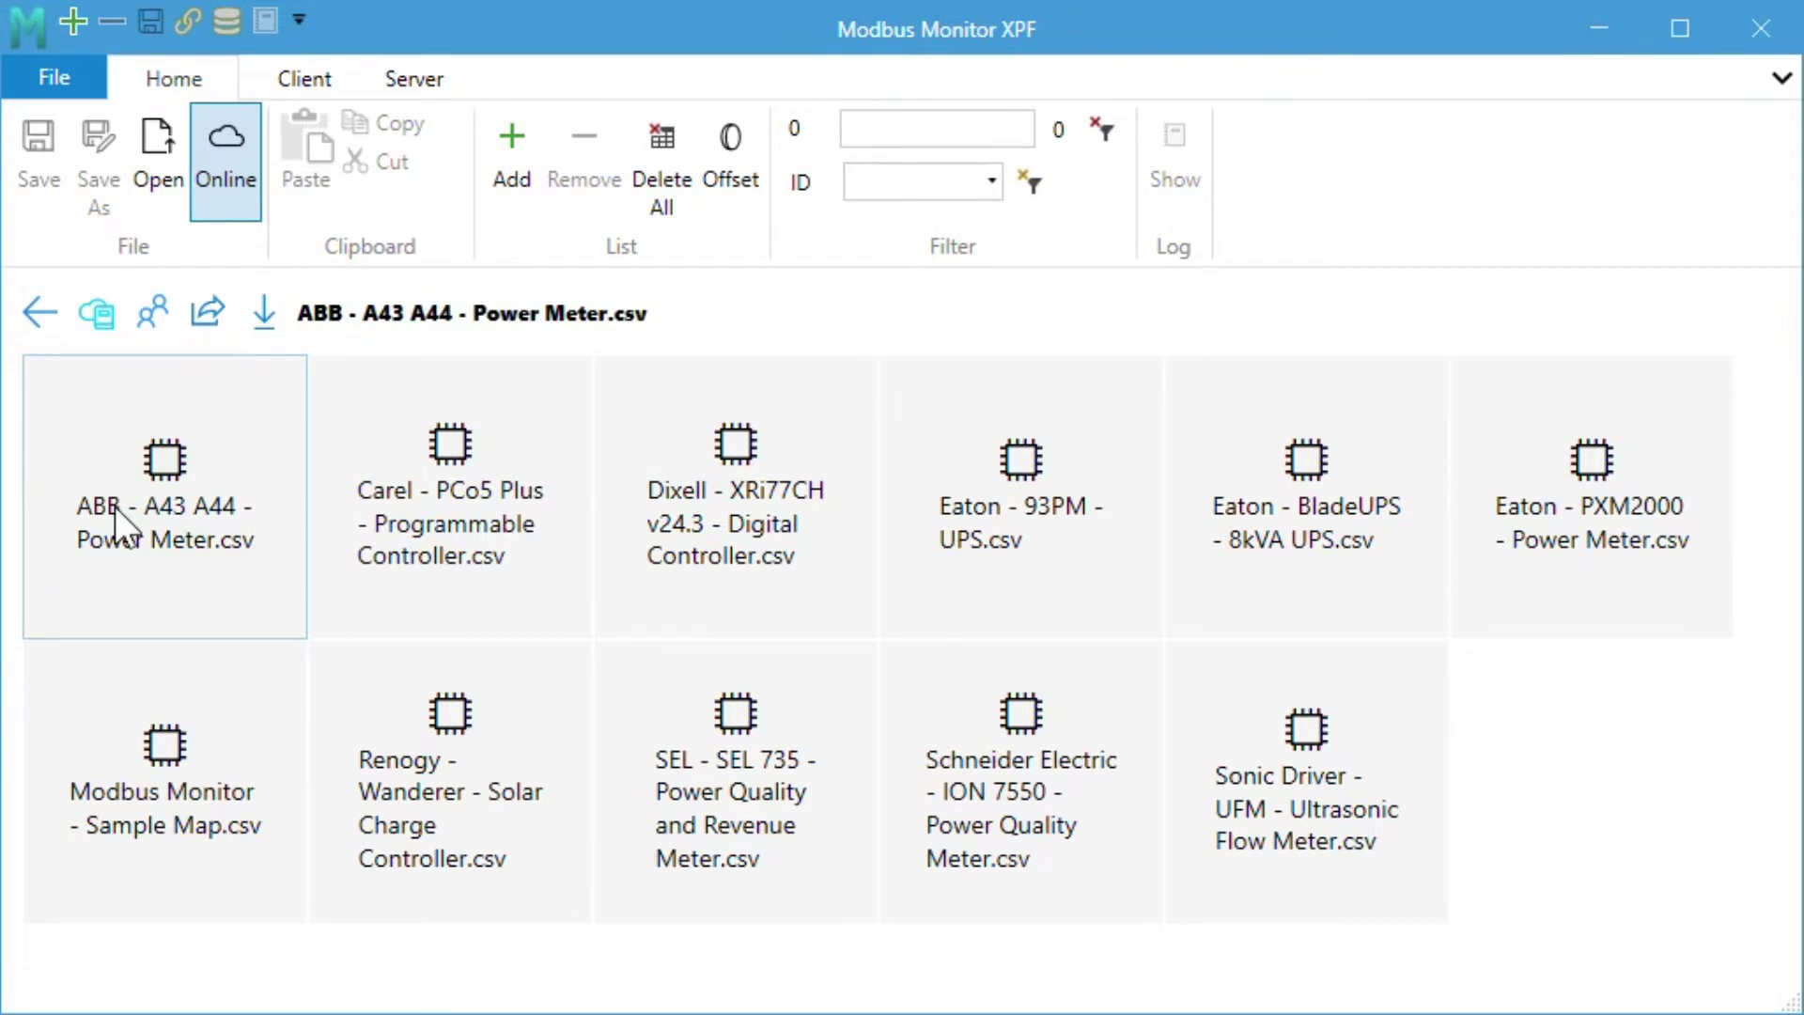
{"action": "left_click", "coordinate": [264, 313]}
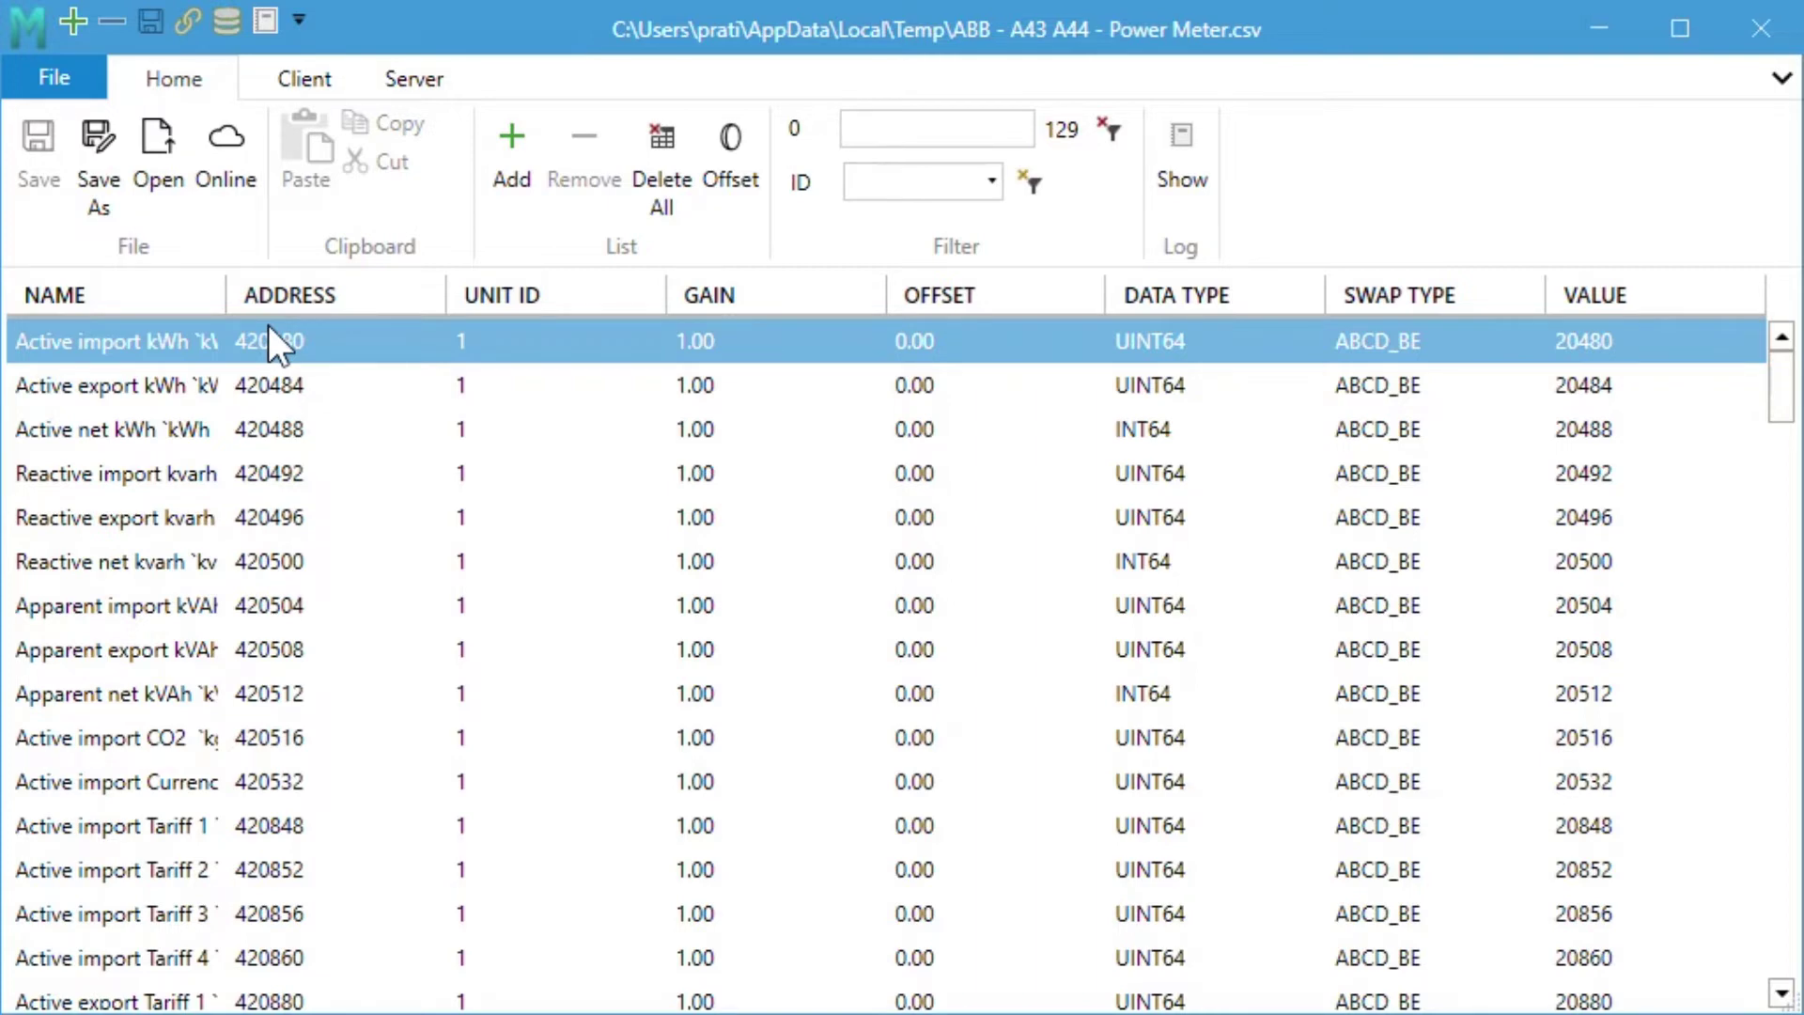
{"action": "left_click", "coordinate": [662, 155]}
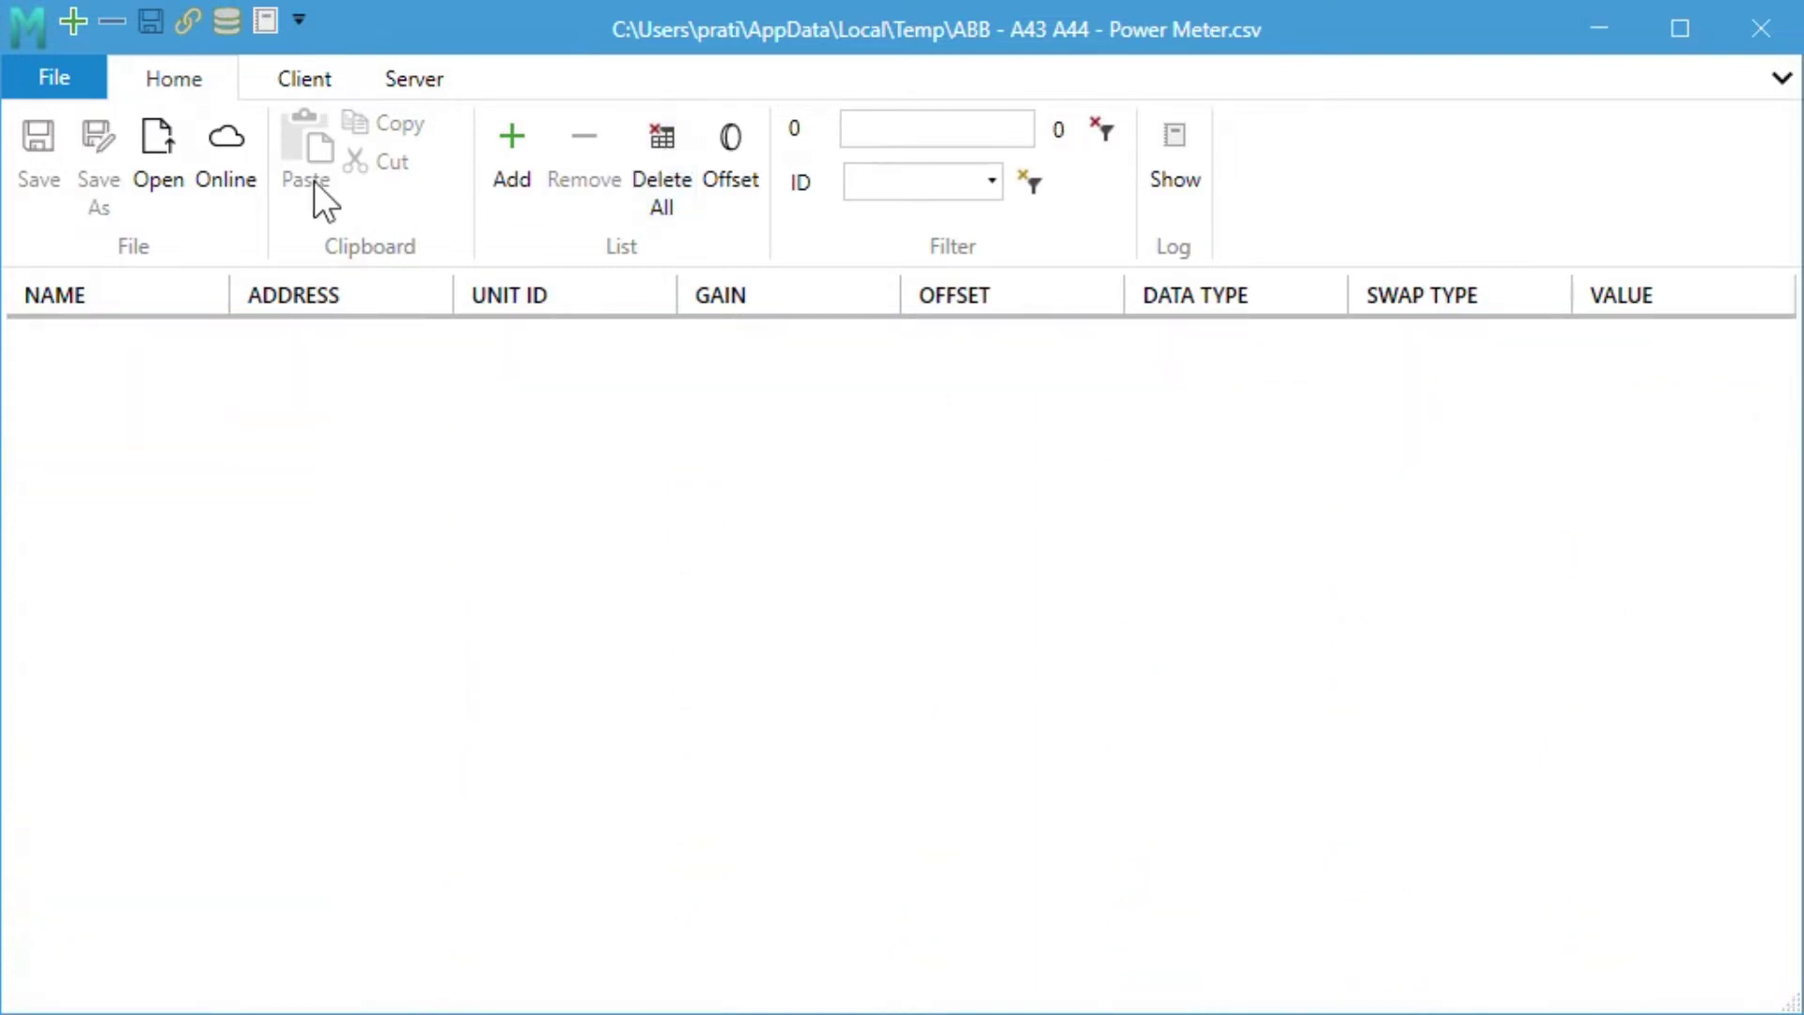
Step: Switch the online library to community maps and select 'Community - multix test.csv'
{"action": "left_click", "coordinate": [253, 184]}
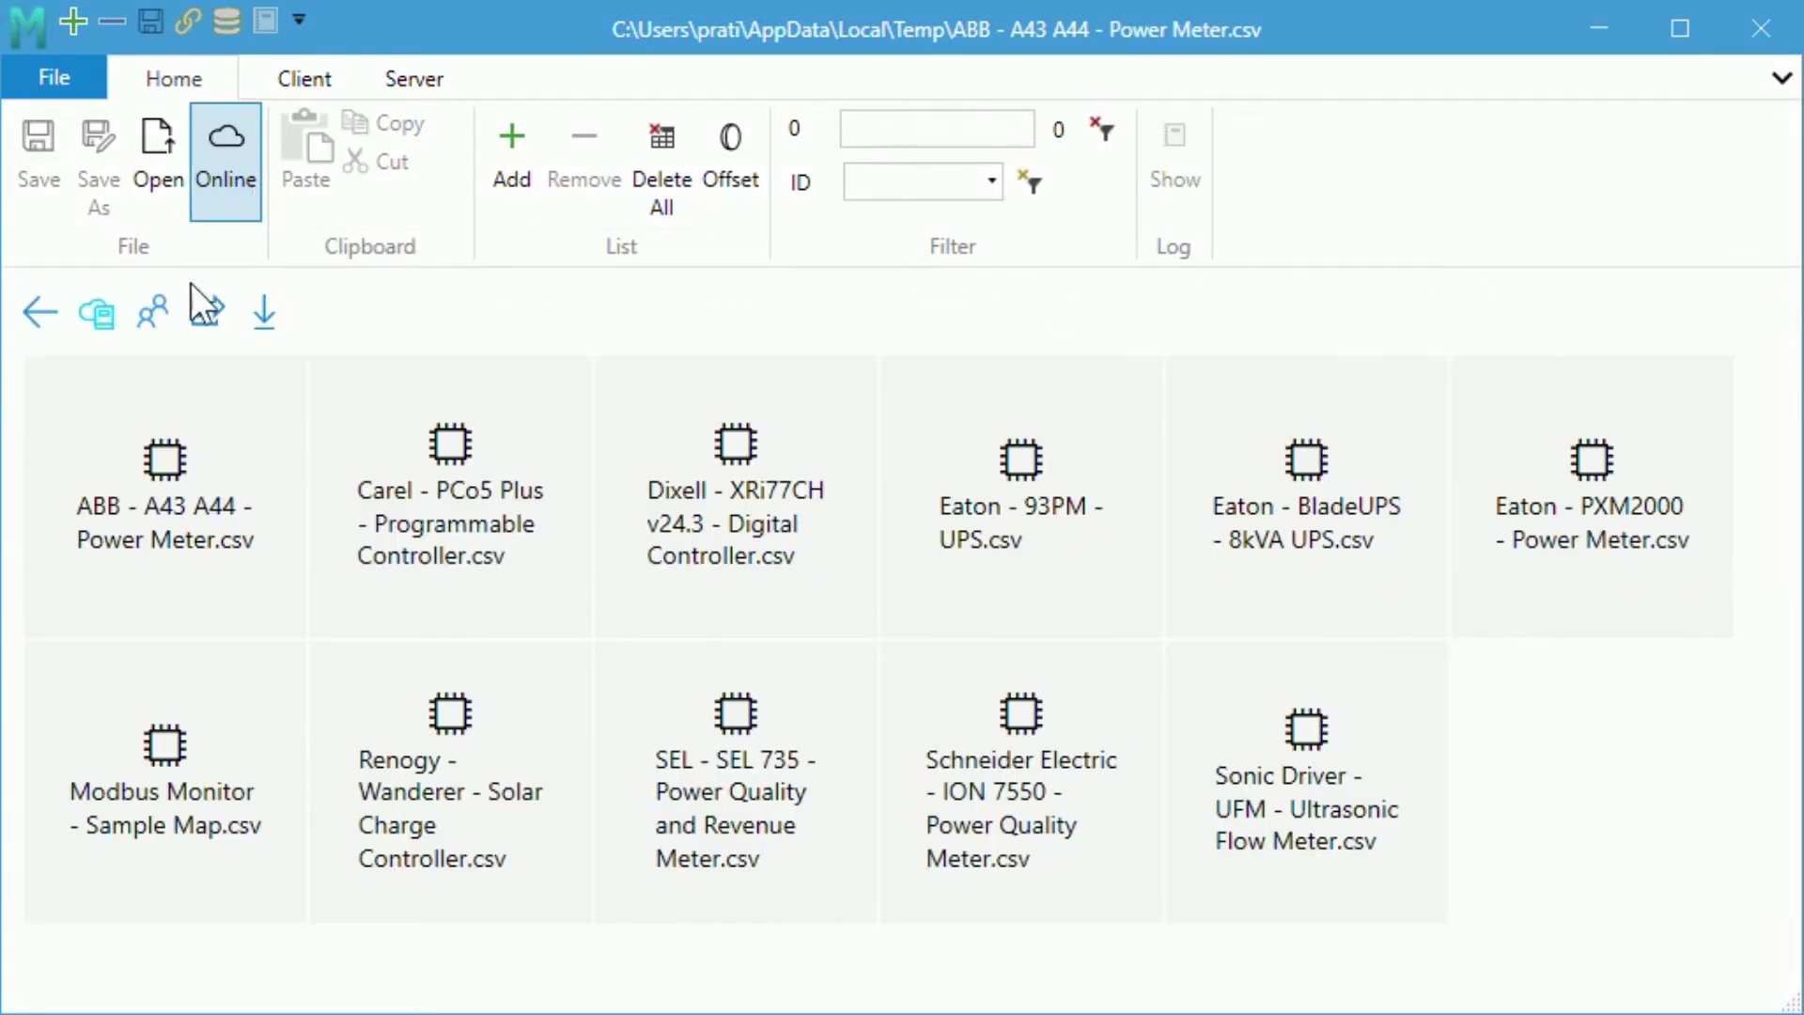
{"action": "left_click", "coordinate": [156, 313]}
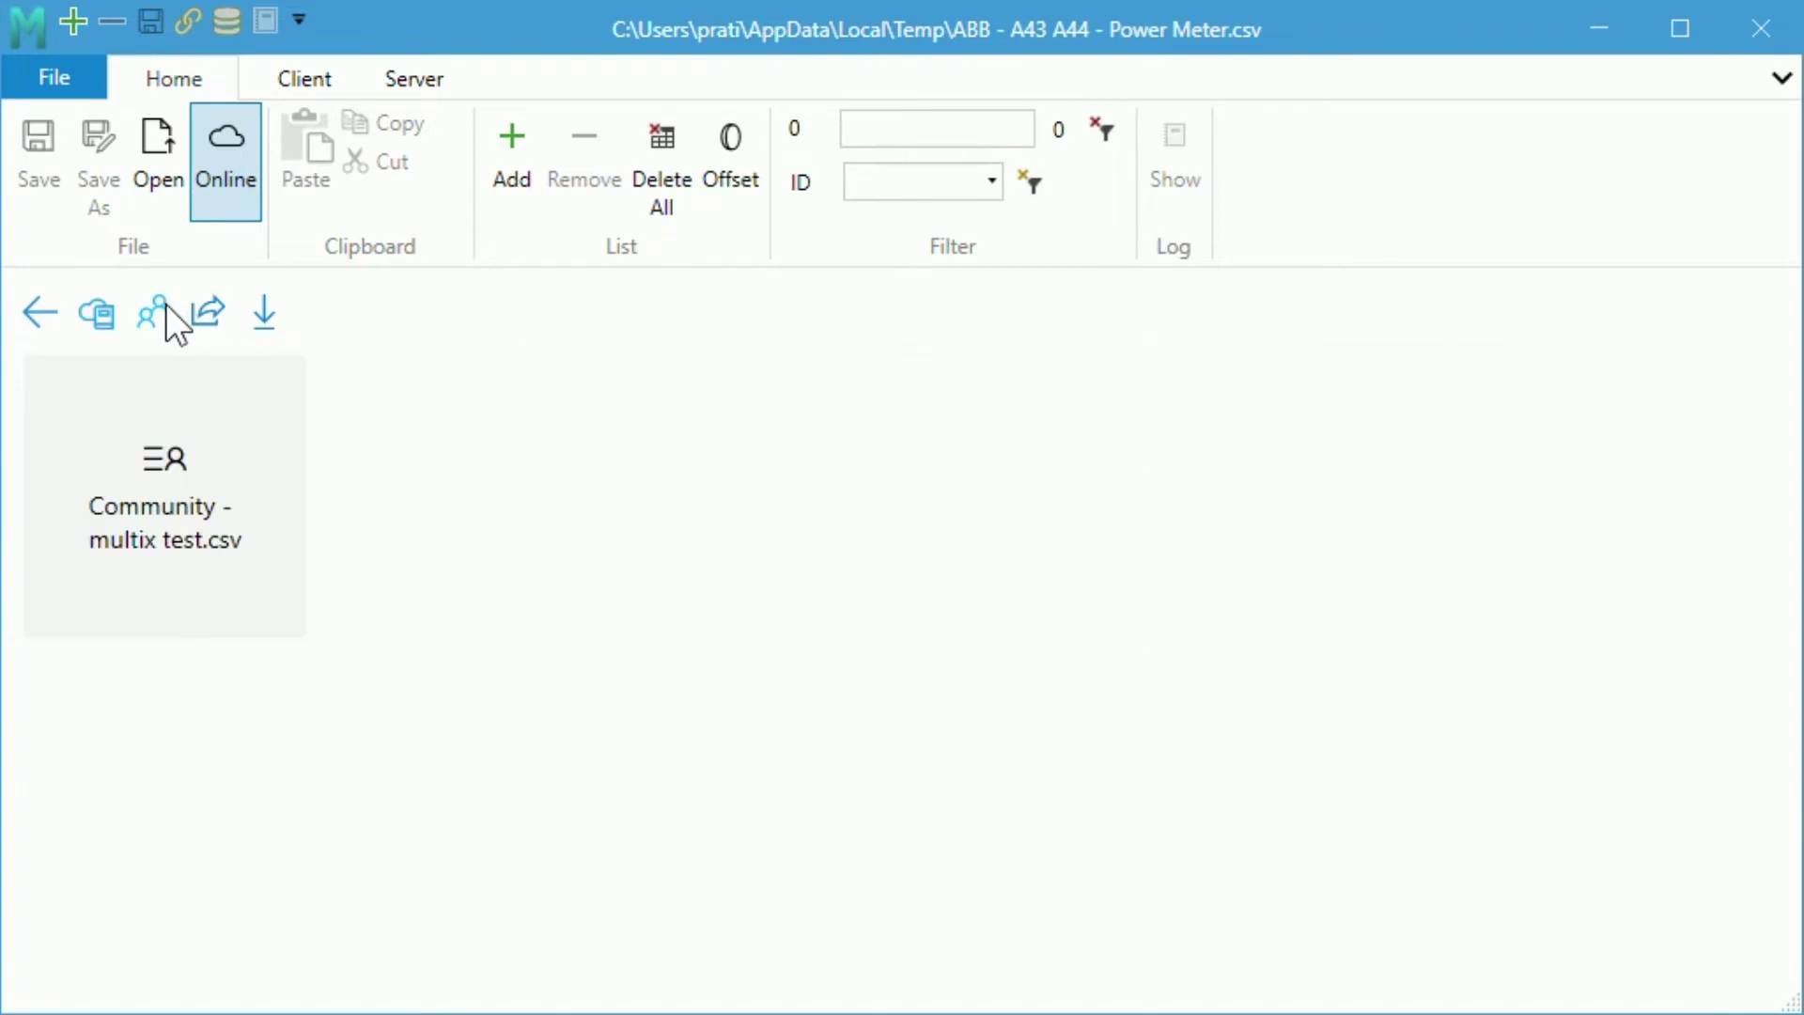
{"action": "left_click", "coordinate": [216, 445]}
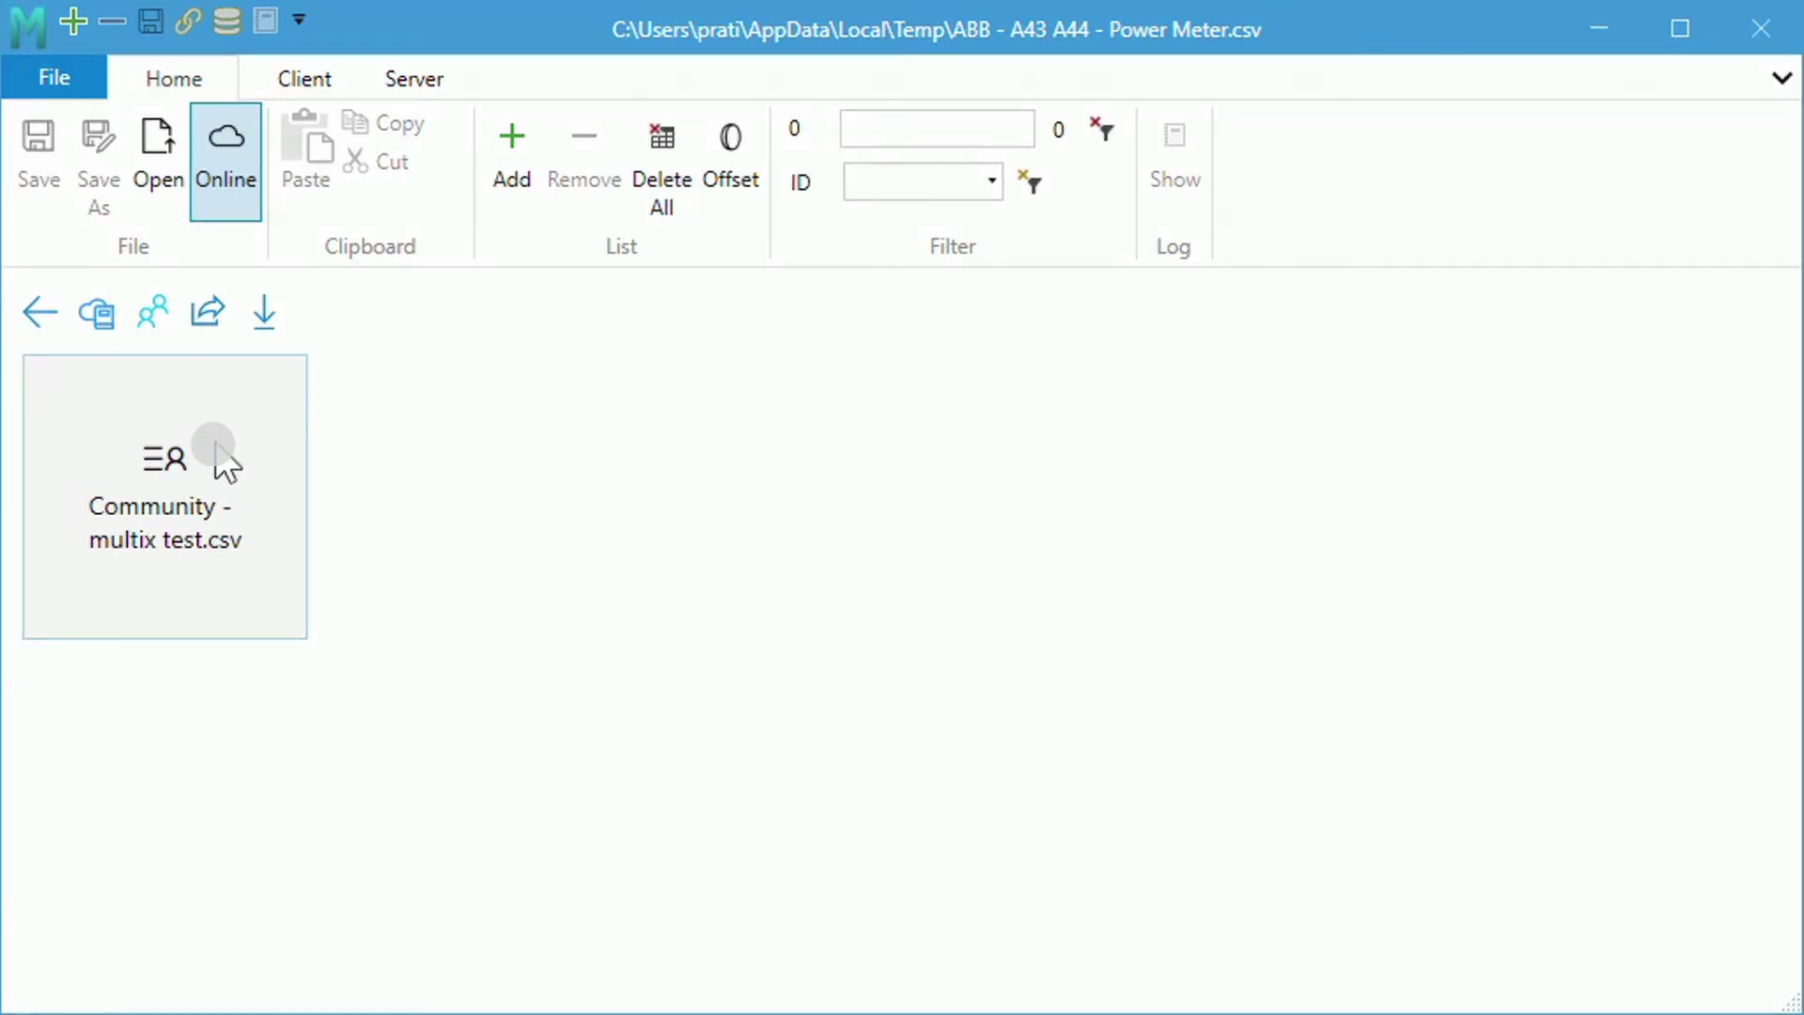
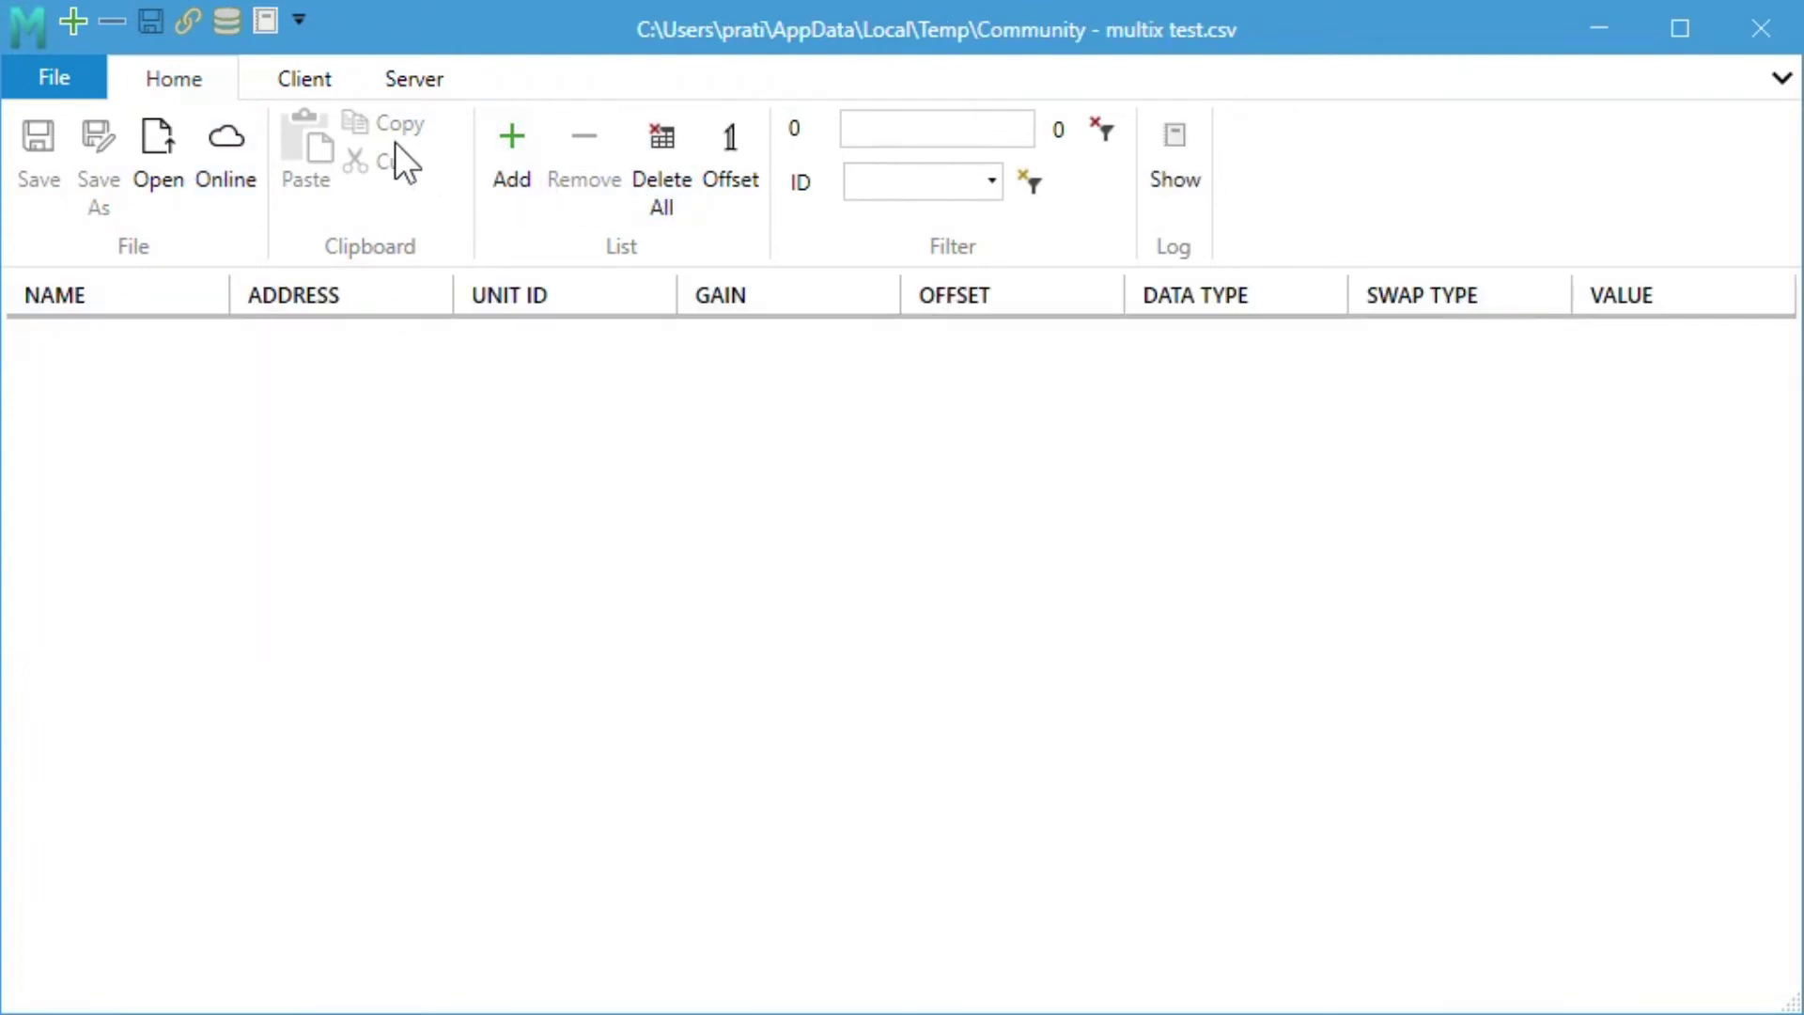
Step: Upload the map 'ABB - YYY - Rain Controller.csv' to the Modbus Monitor online community
{"action": "left_click", "coordinate": [228, 155]}
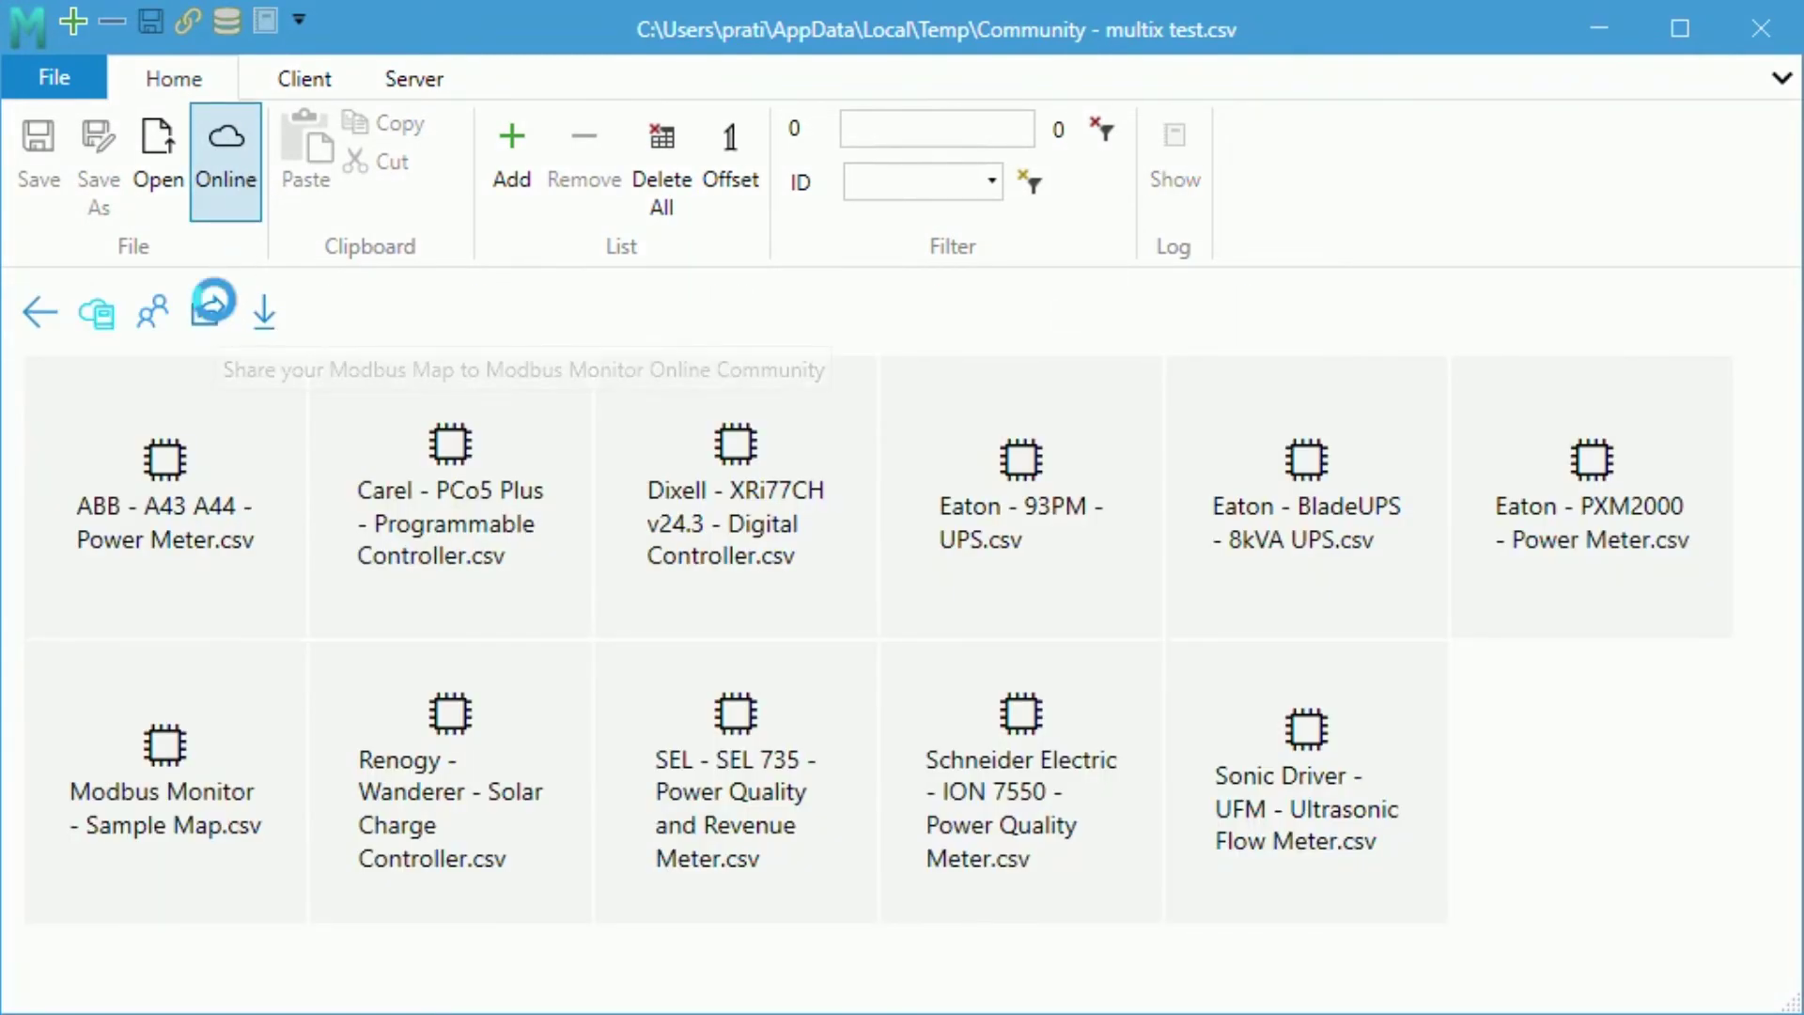
{"action": "left_click", "coordinate": [211, 307]}
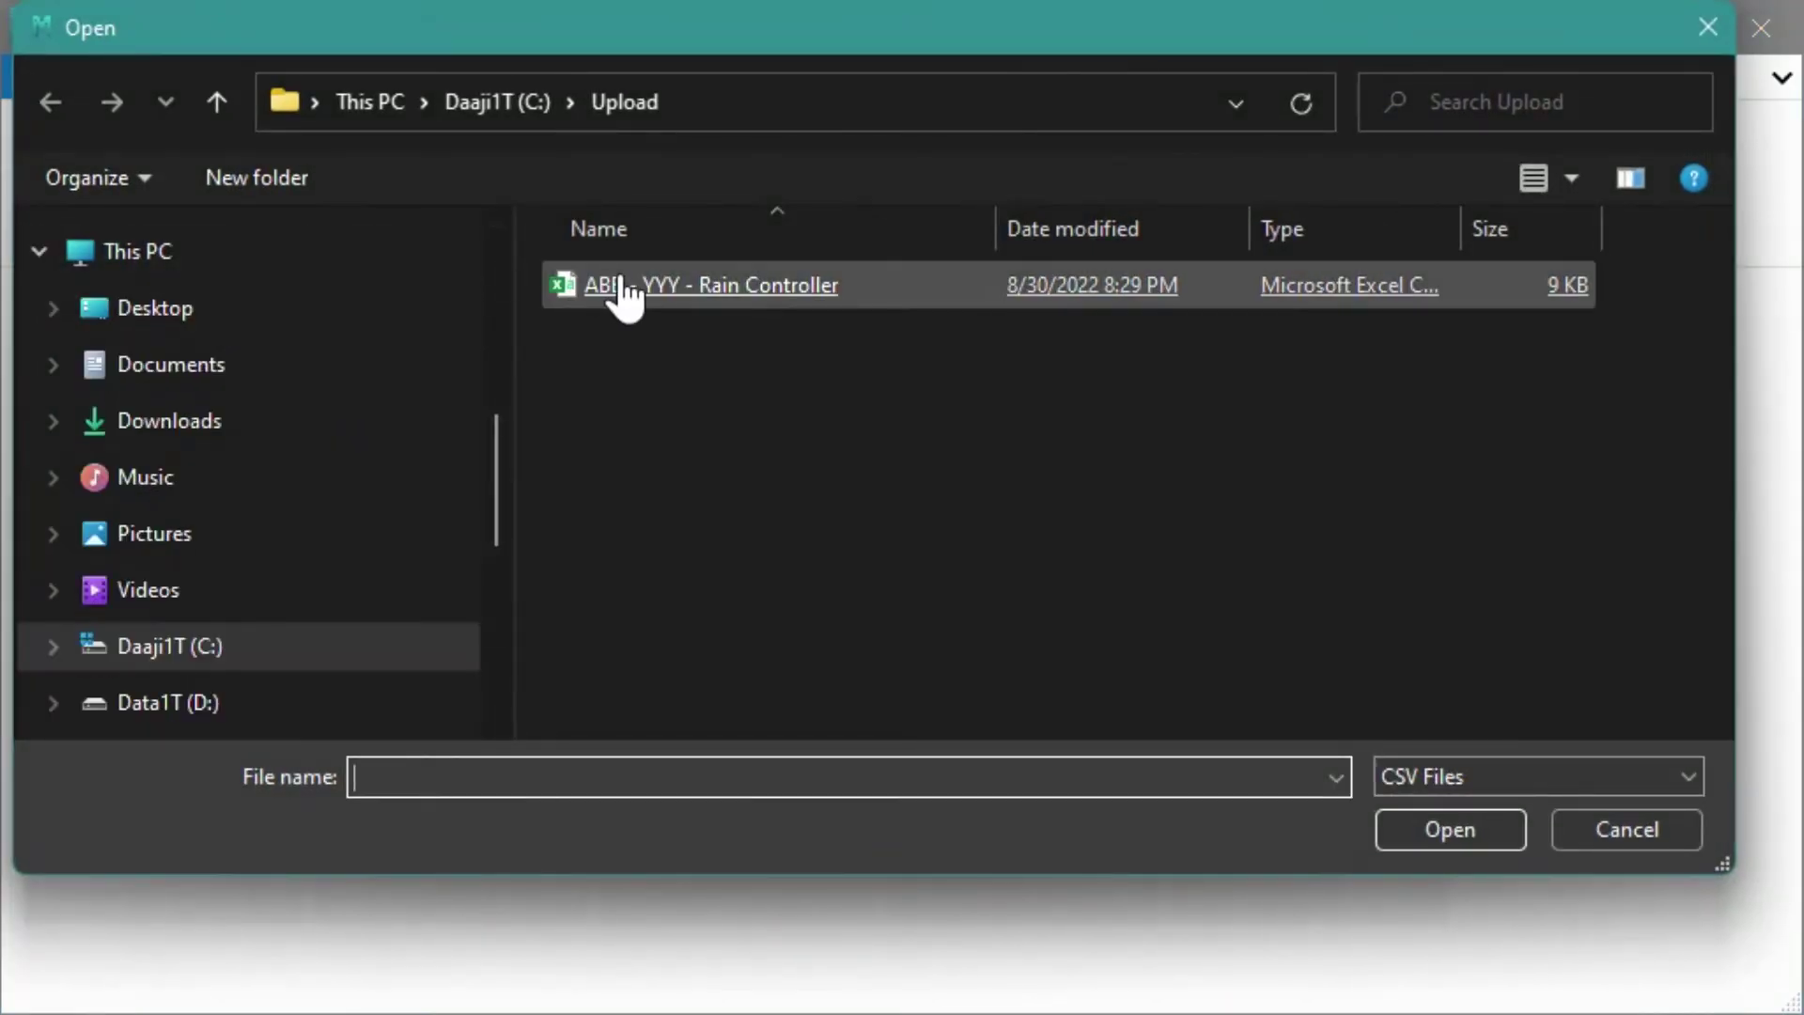
{"action": "double_click", "coordinate": [624, 290]}
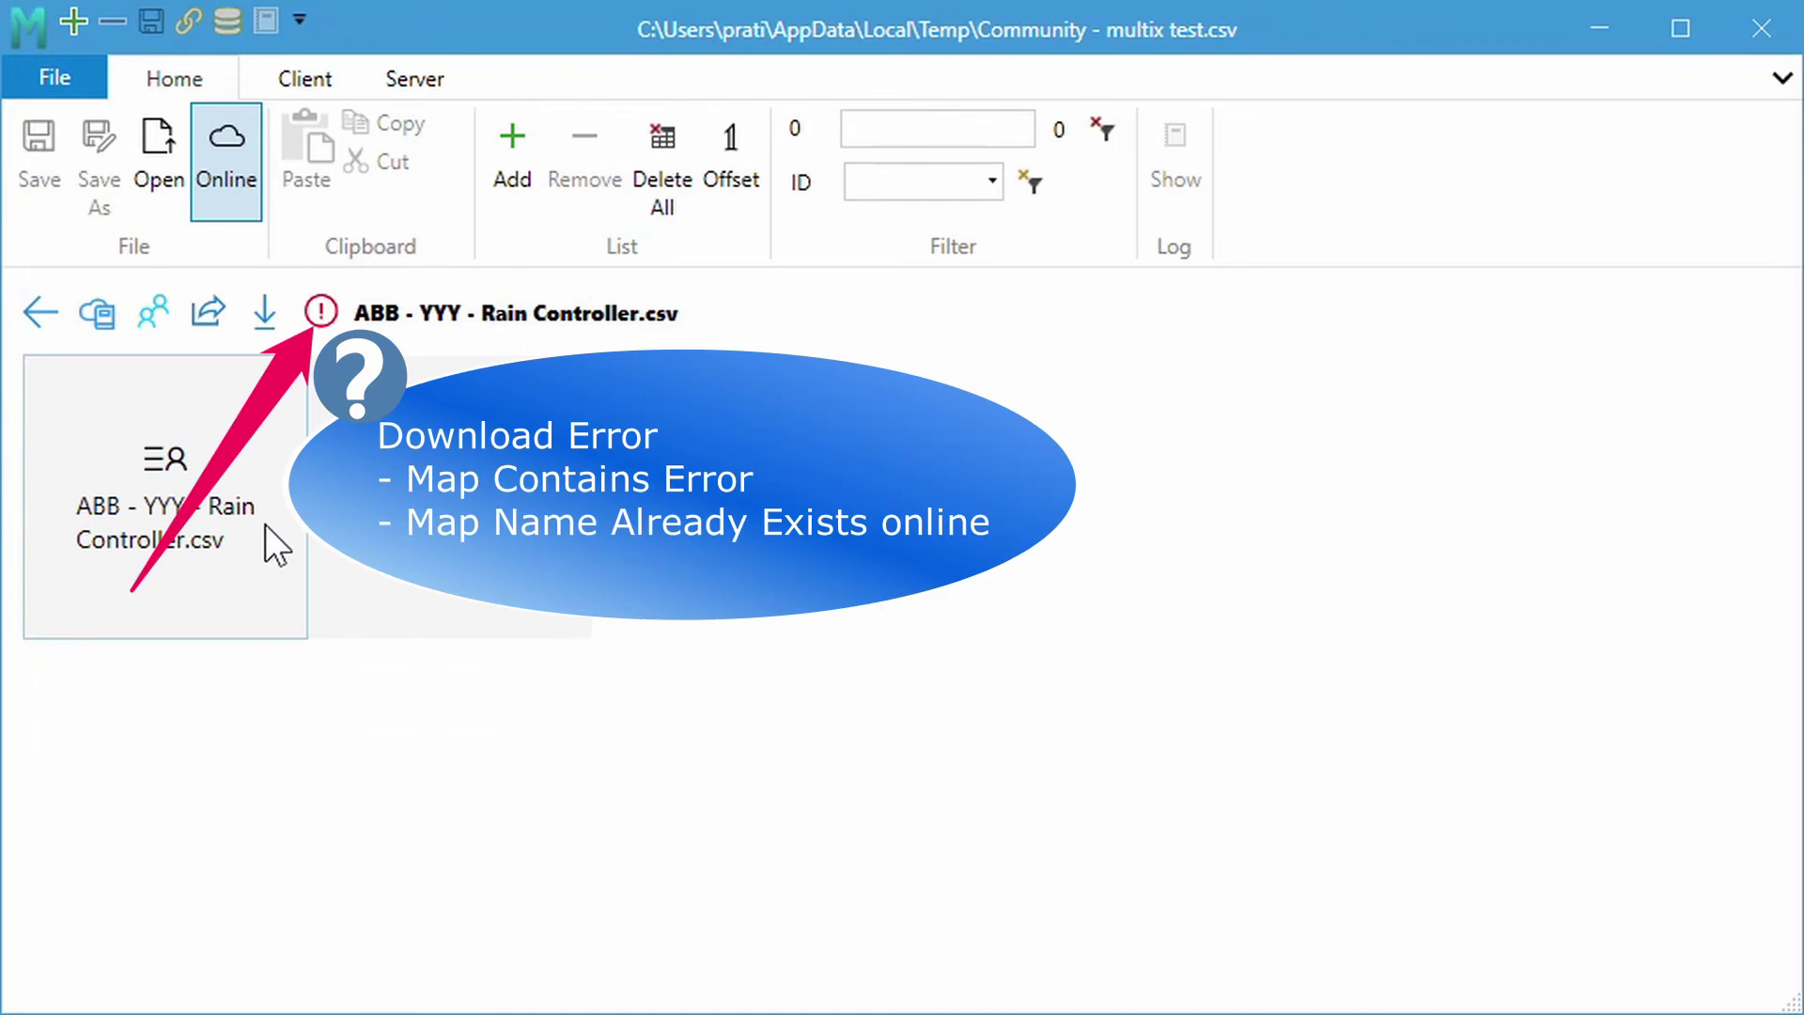
Step: Select the 'ABB - YYY - Rain Controller.csv' tile in the shared maps list
{"action": "left_click", "coordinate": [174, 431]}
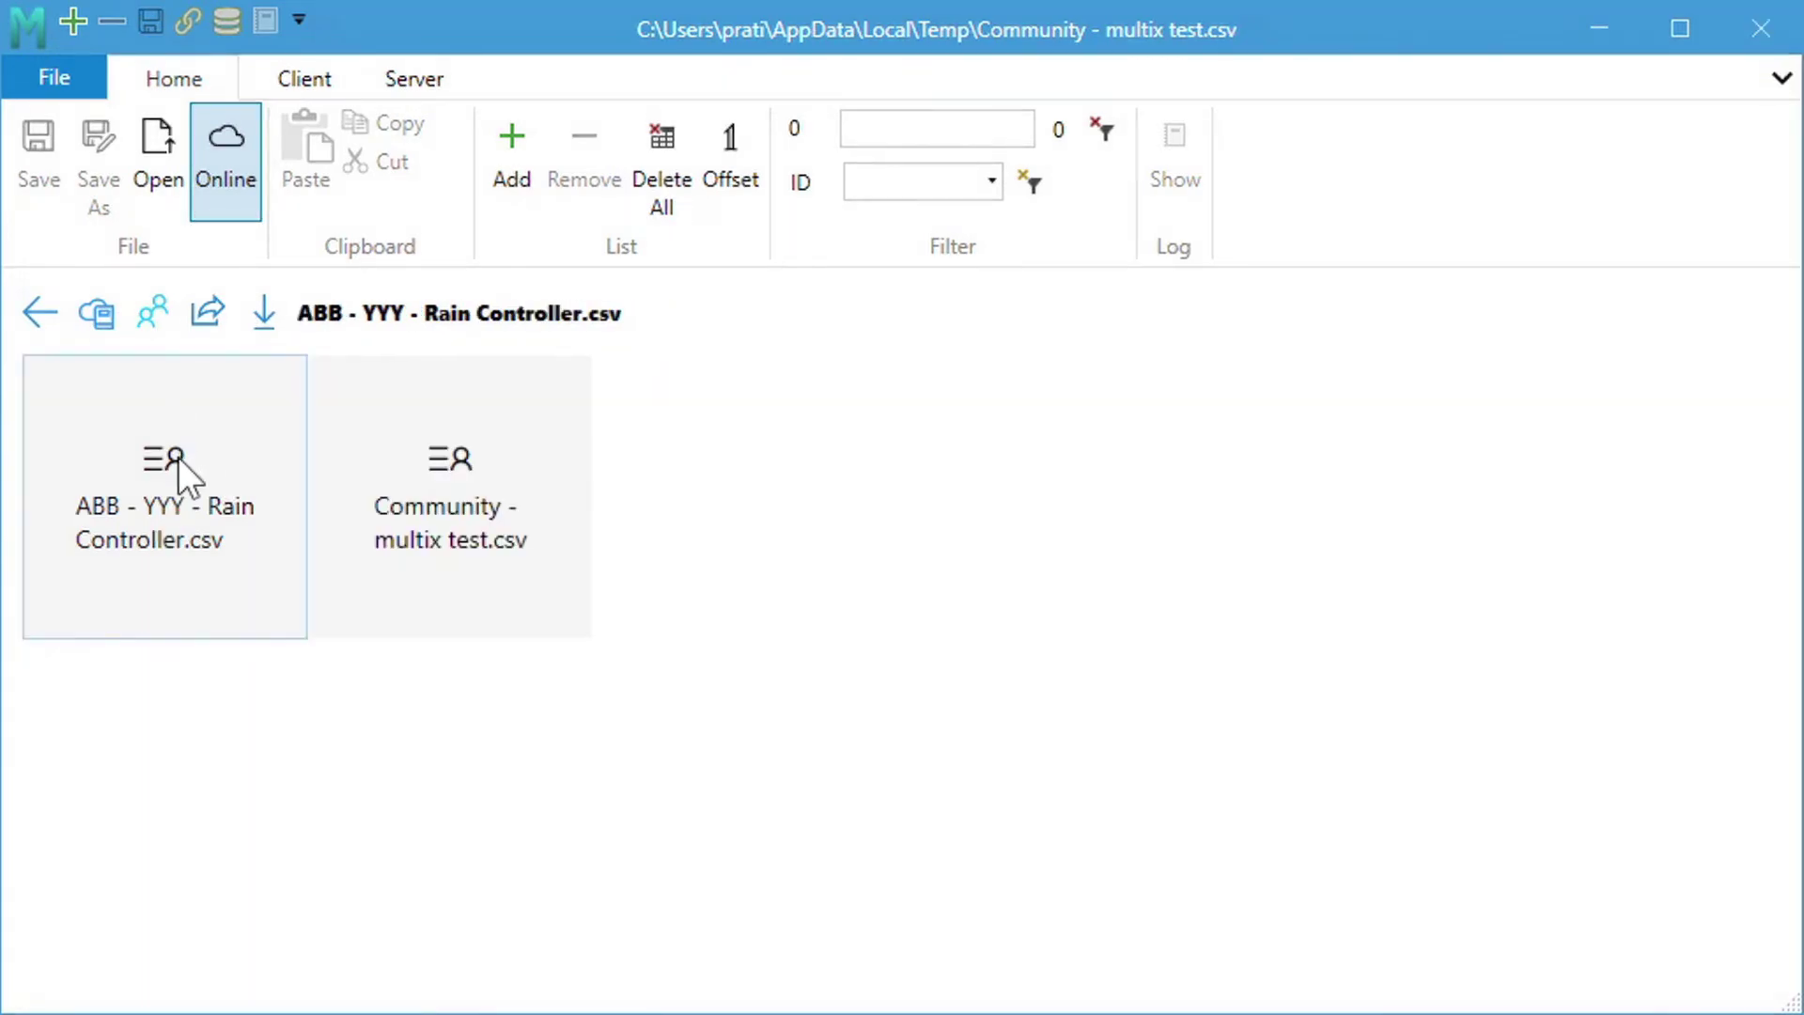